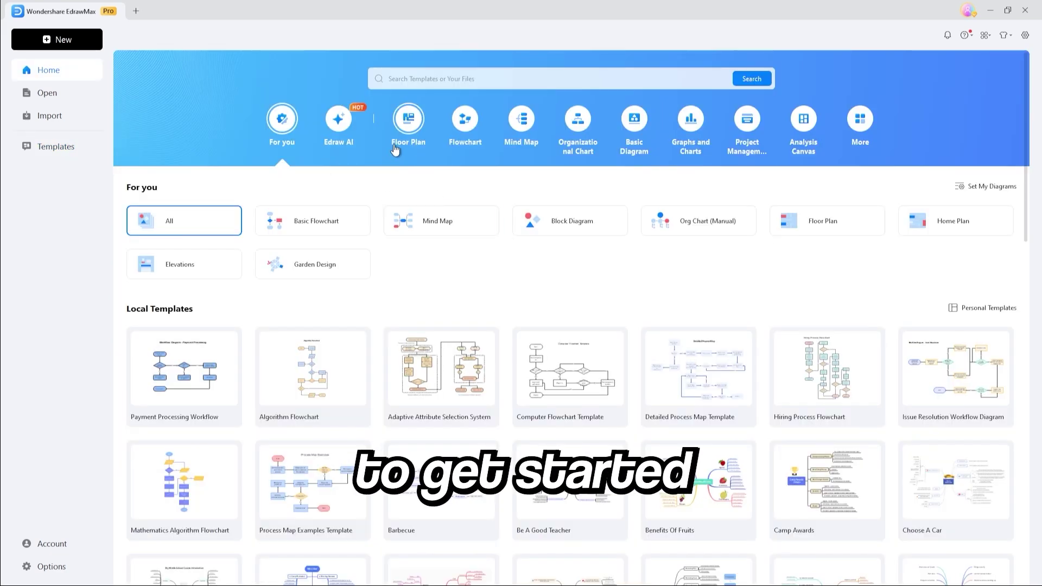
left_click(348, 117)
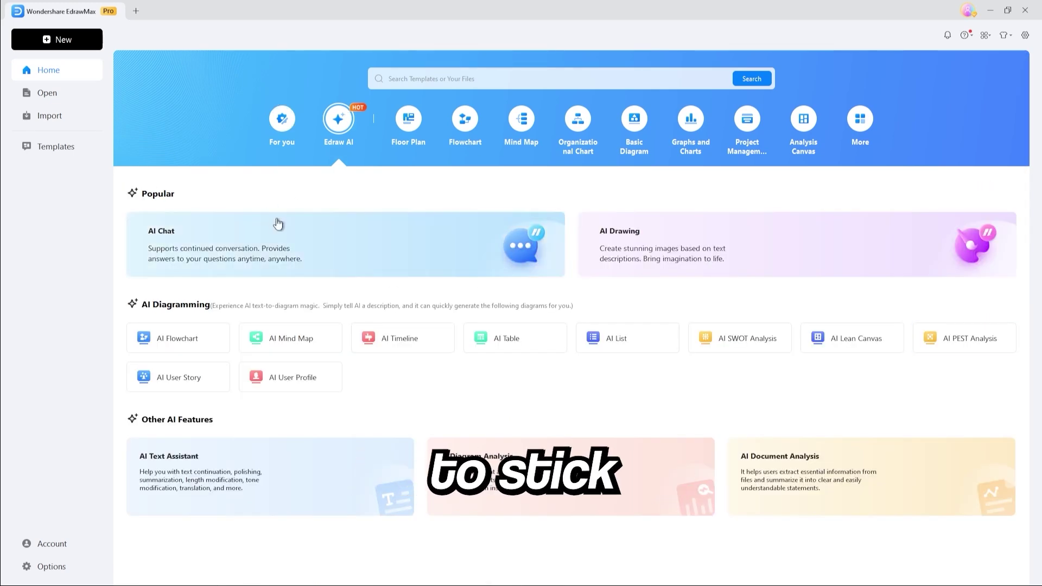
Start a new AI flowchart drawing and submit the pasted daily-routine outline to Edraw AI
left_click(217, 336)
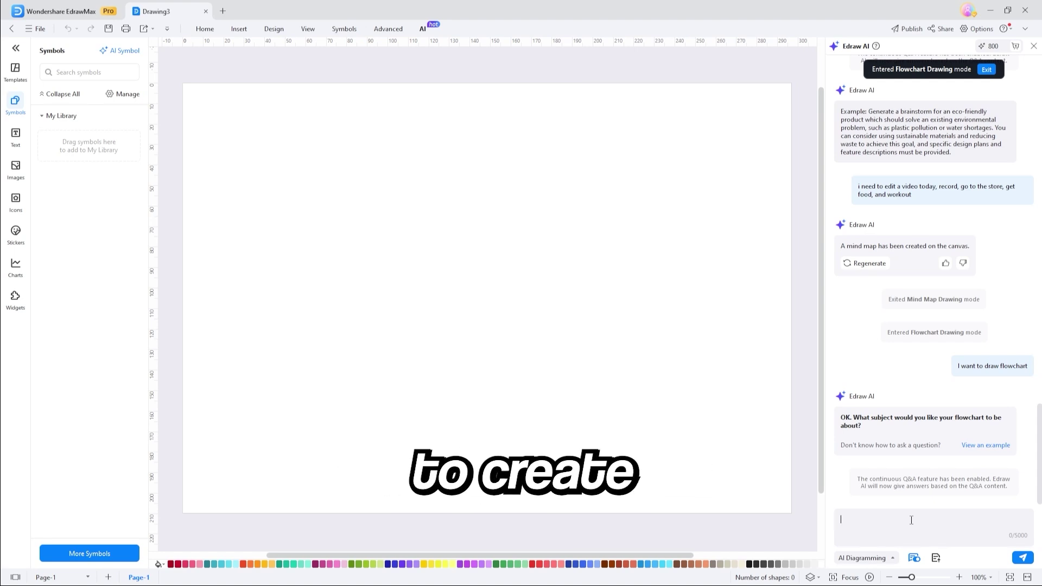
key("ctrl+v")
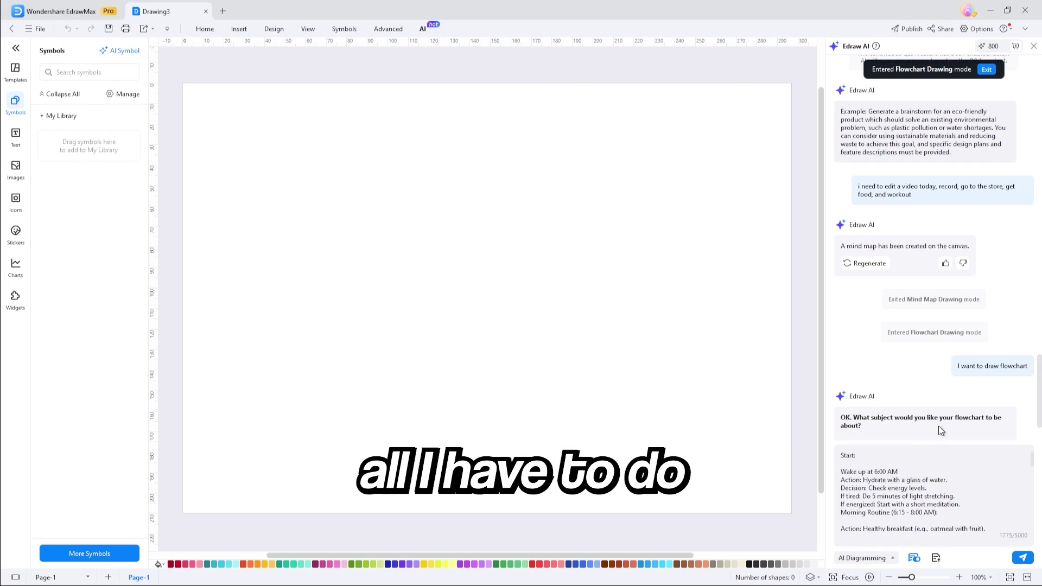
left_click(1024, 558)
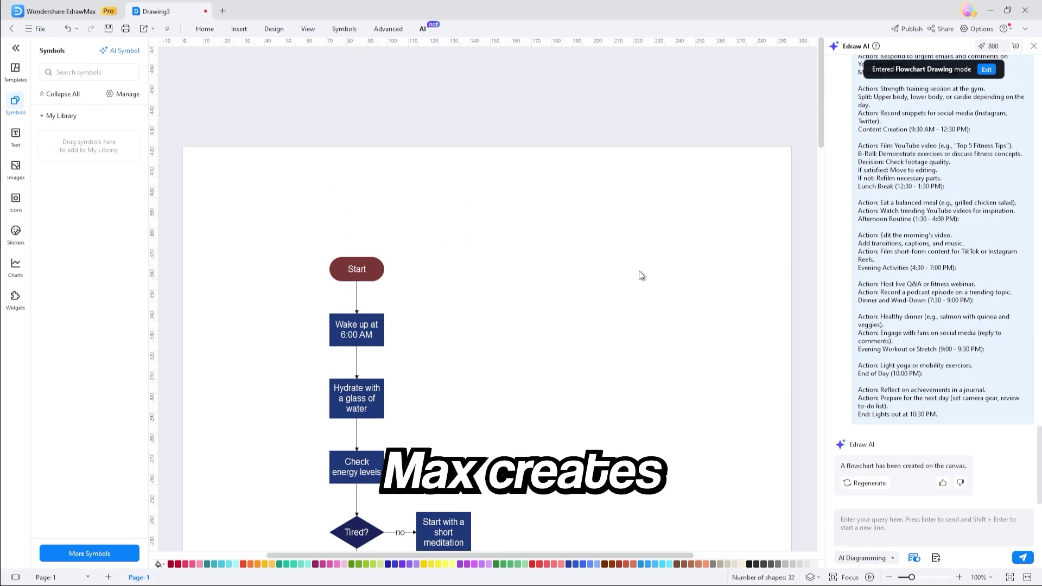
Scroll down through the generated 32-shape daily-routine flowchart
scroll(646, 271, "down", 5)
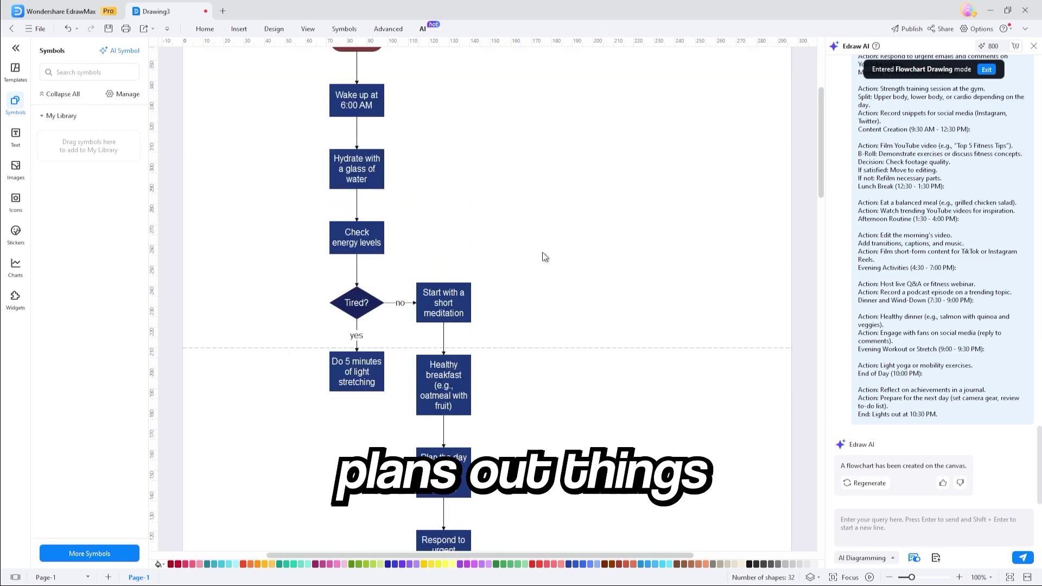
scroll(523, 314, "down", 12)
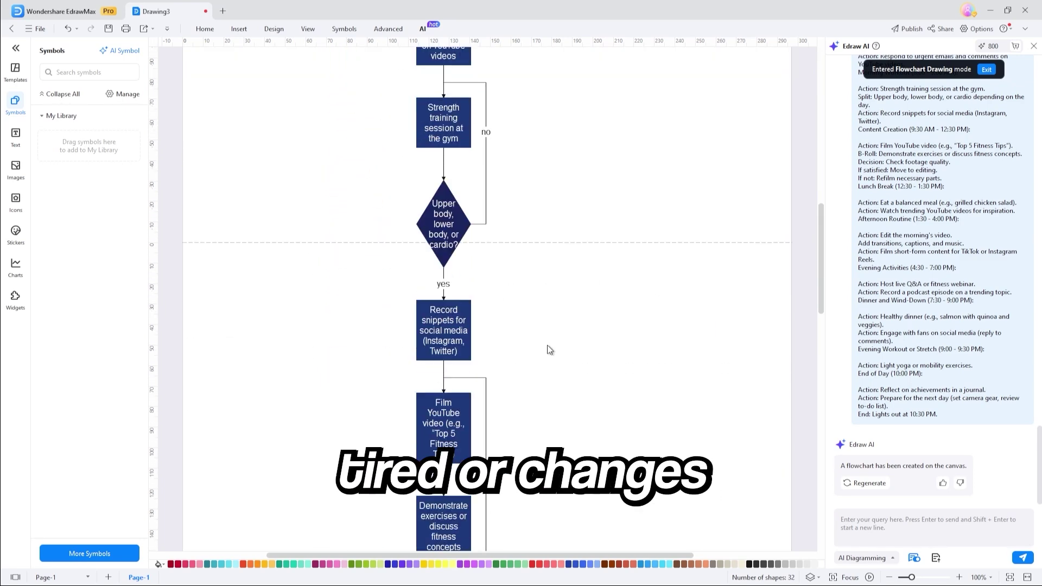
scroll(624, 309, "down", 15)
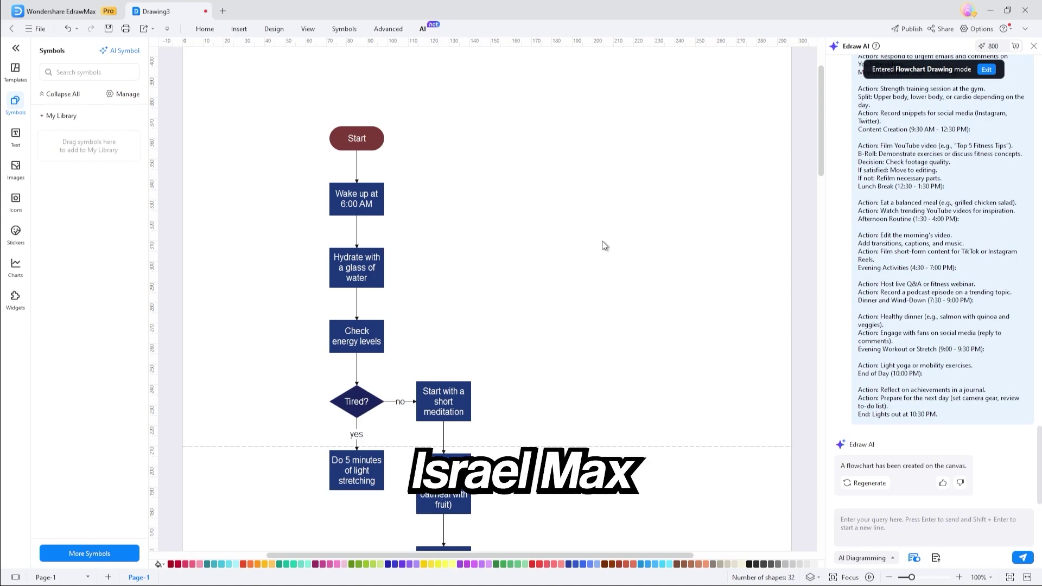
scroll(604, 245, "down", 2)
scroll(604, 246, "down", 6)
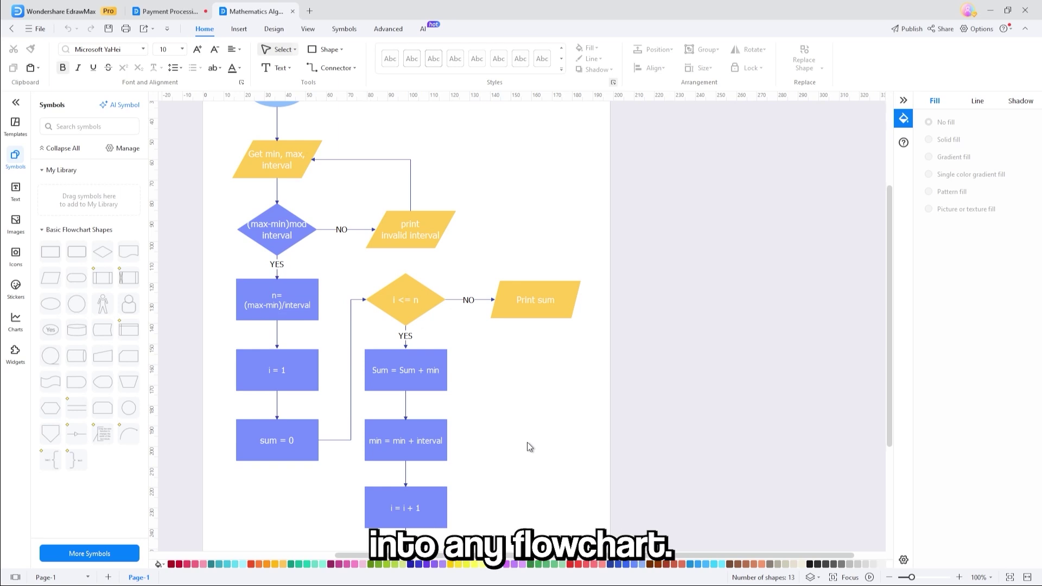
left_click(457, 300)
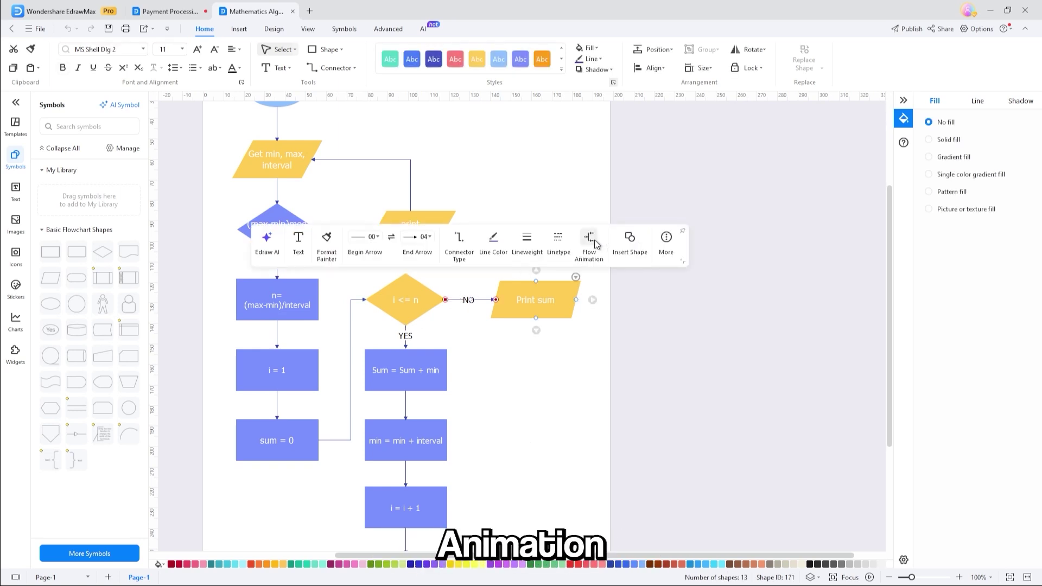
left_click(664, 342)
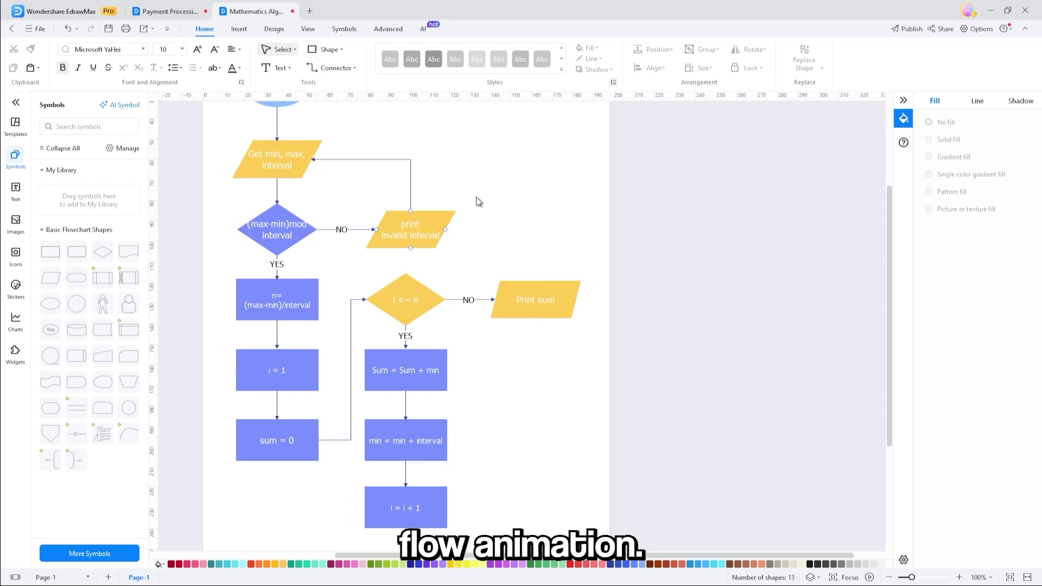
scroll(476, 202, "up", 2)
left_click(411, 240)
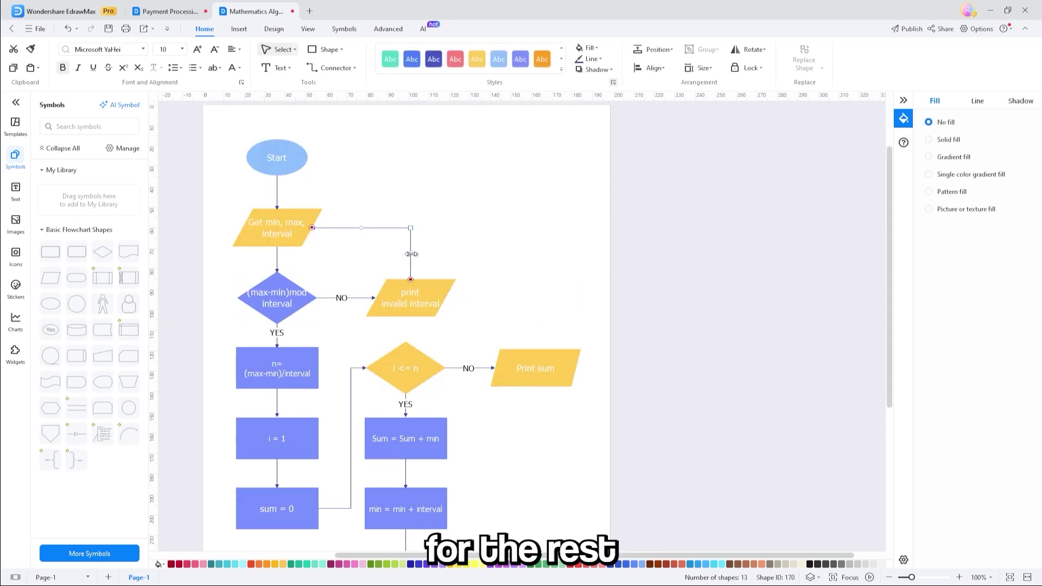
left_click(575, 218)
scroll(532, 456, "up", 1)
scroll(565, 472, "down", 8)
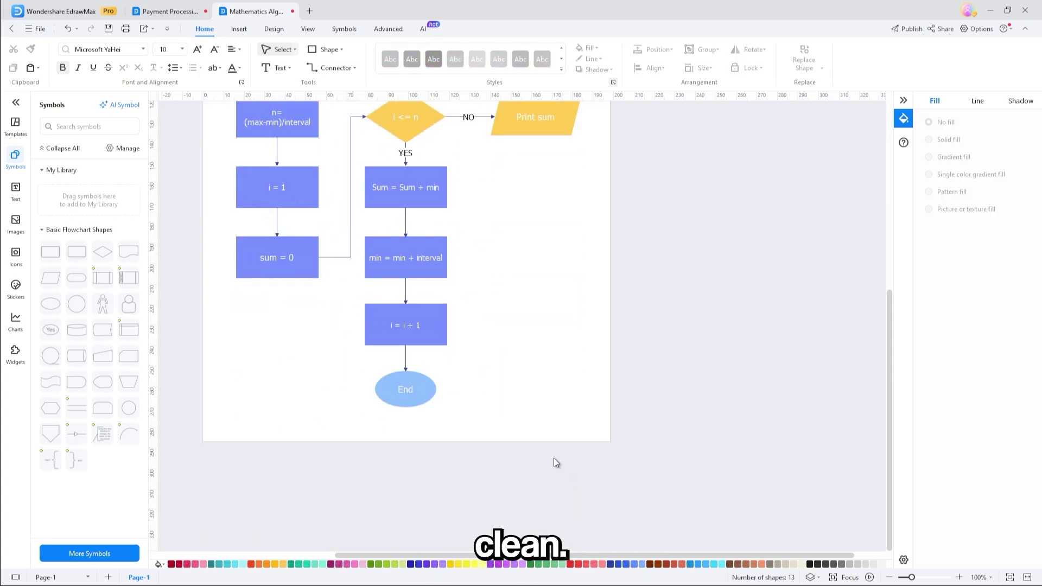
scroll(555, 461, "up", 8)
key("ctrl+a")
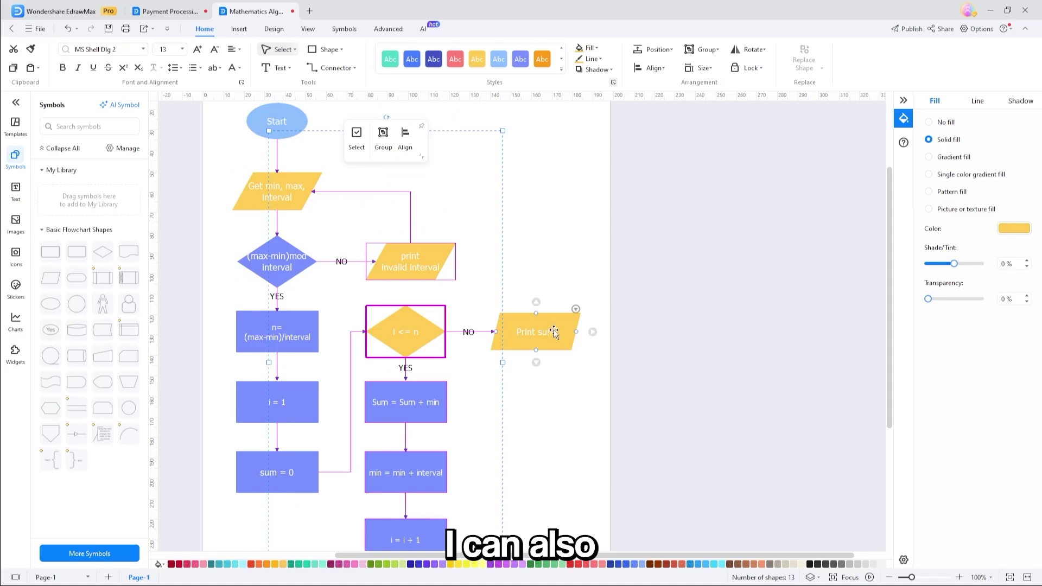
Set the selected flowchart text to the Mont font at size 24
left_click(111, 48)
type("Mont")
key("Return")
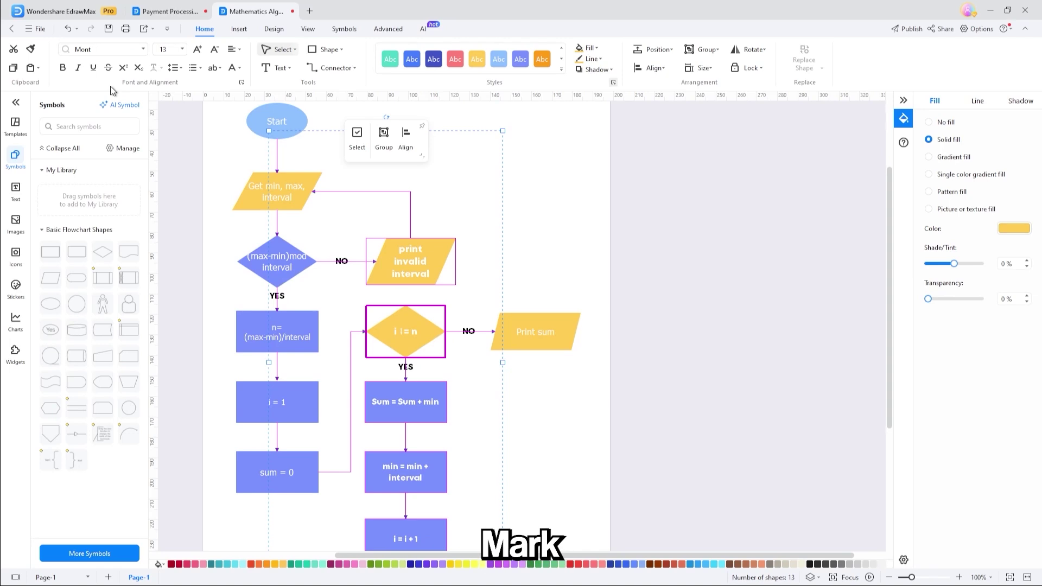
left_click(171, 47)
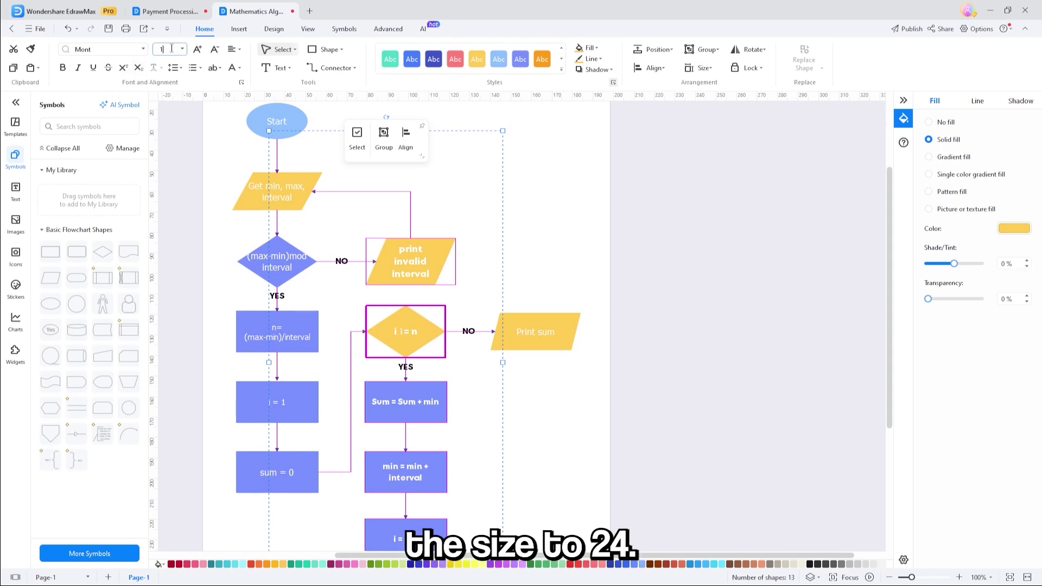
type("24")
key("Return")
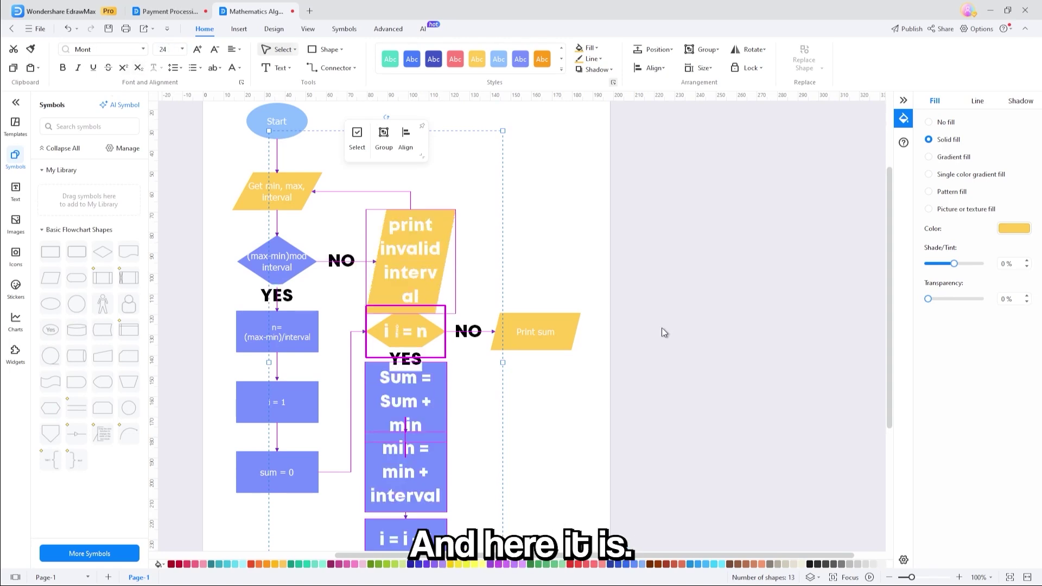
Review the enlarged labels, briefly selecting and then deselecting the Print sum shape
scroll(562, 230, "down", 3)
scroll(562, 231, "up", 3)
left_click(500, 319)
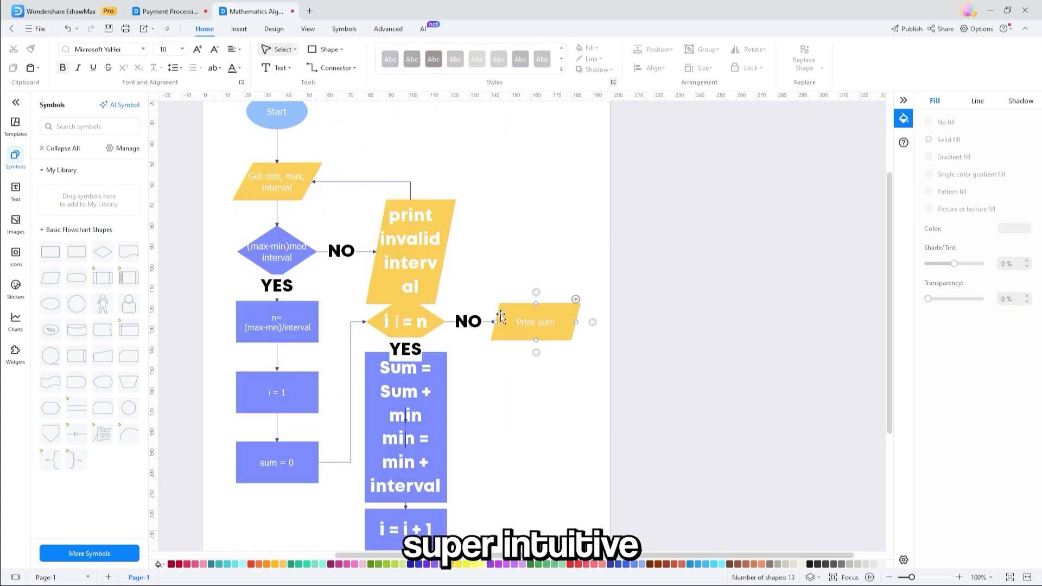
left_click(490, 245)
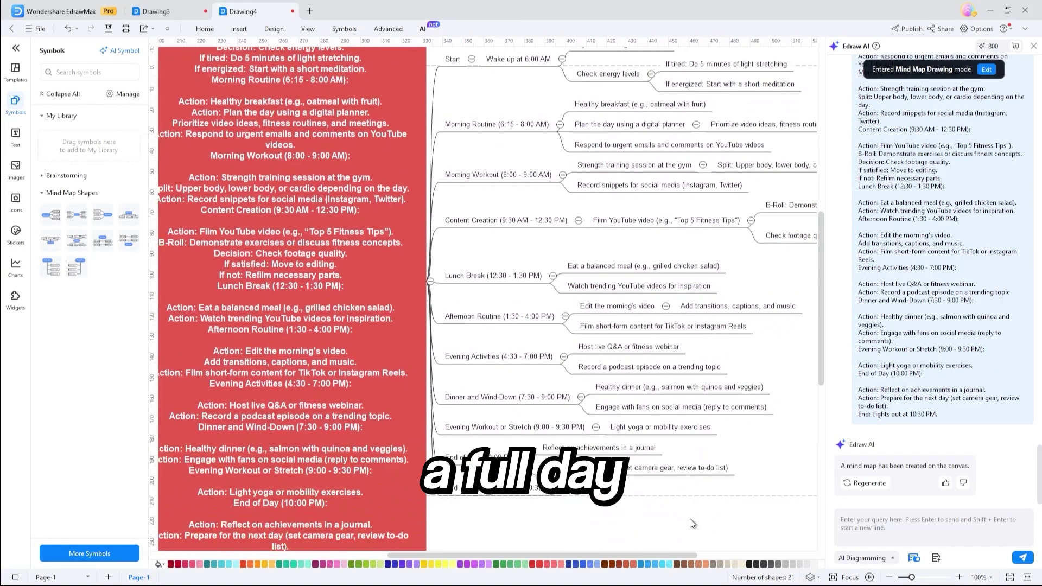
Pan across the daily-routine mind map and select the red box holding the routine outline
left_click_drag(690, 520, 629, 547)
scroll(725, 291, "up", 2)
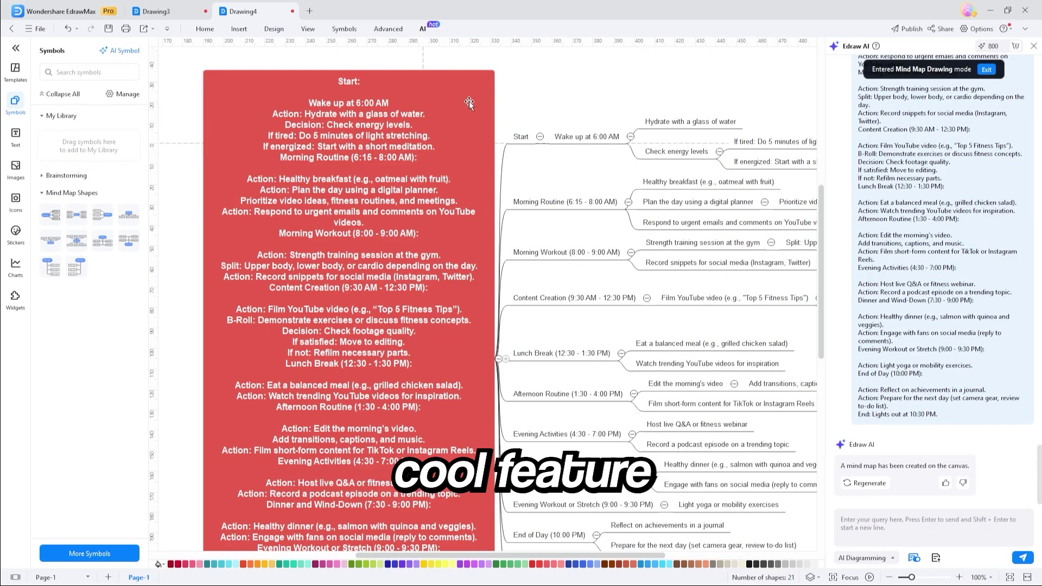
left_click(469, 100)
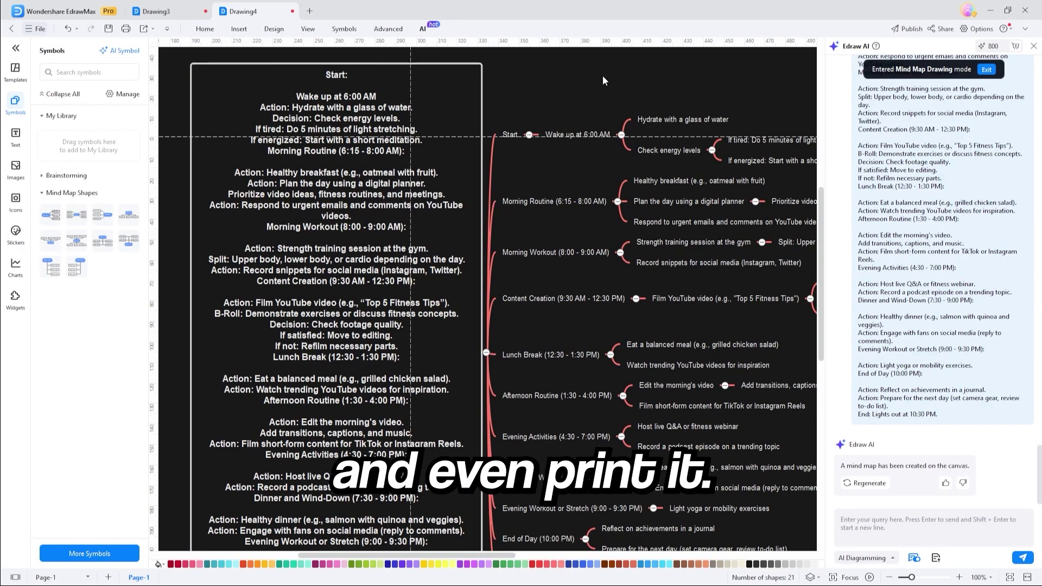
Pan across the black-background mind map to review its red branches and white text
left_click_drag(604, 81, 520, 53)
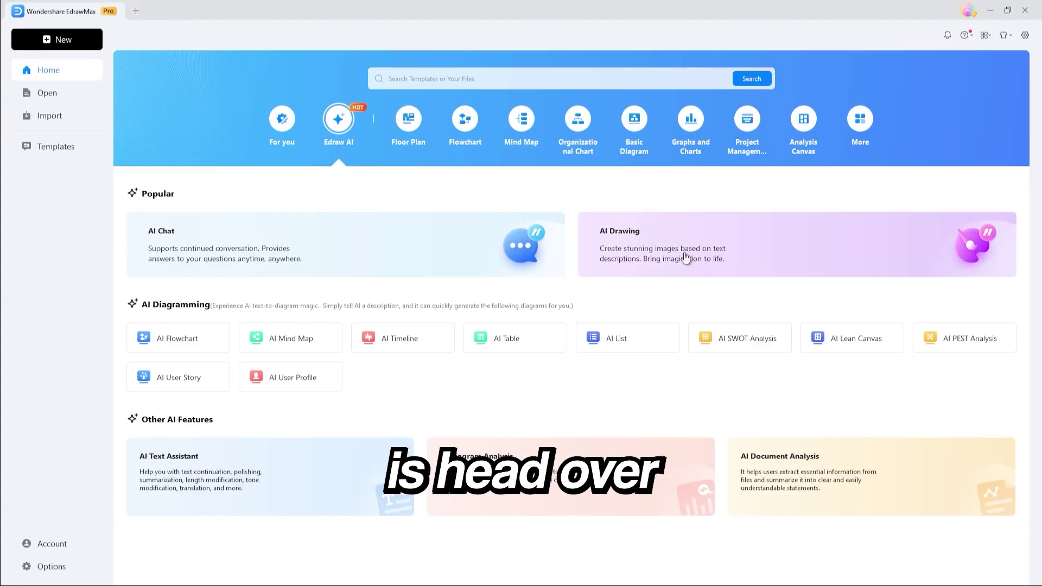
Generate an AI SWOT analysis for a self-improvement YouTube channel business and zoom to review it
left_click(767, 342)
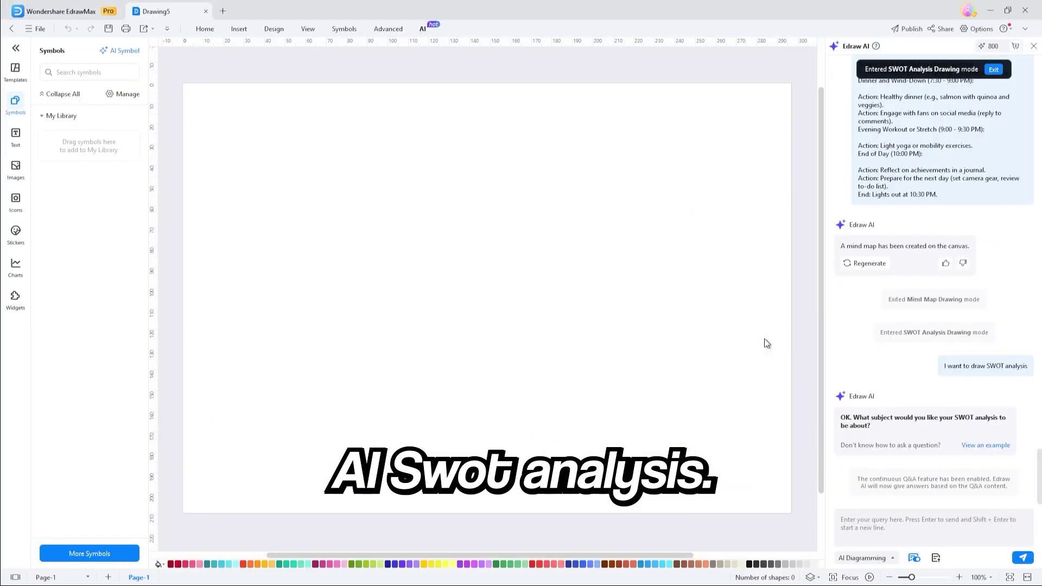
left_click(914, 521)
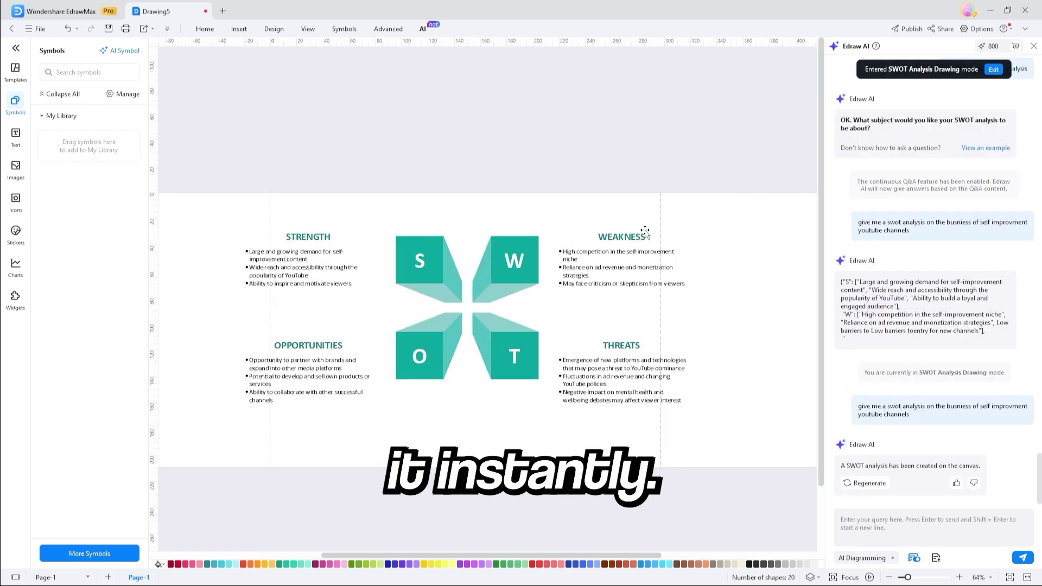
scroll(250, 291, "up", 4, "ctrl")
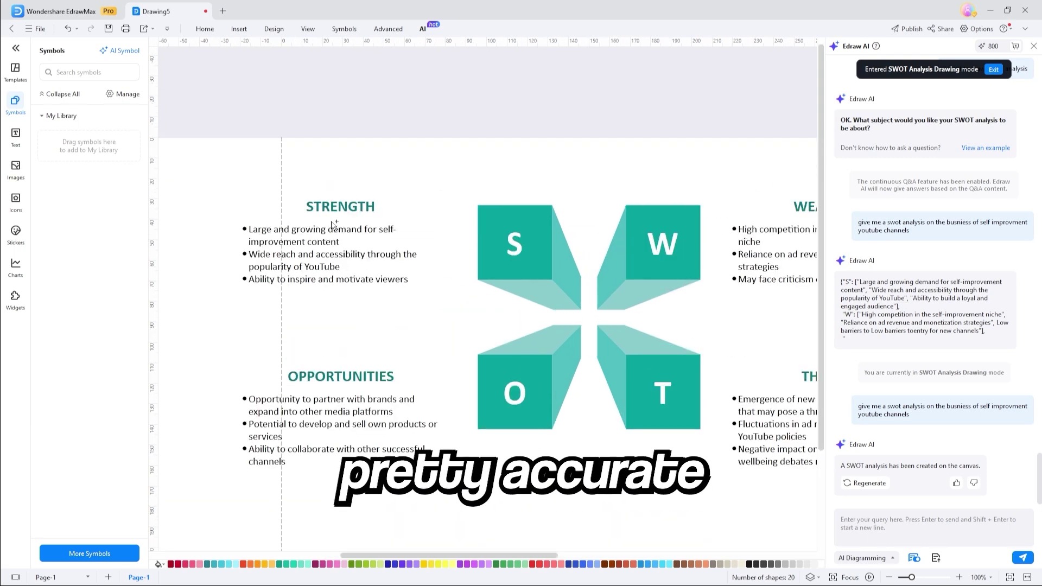
scroll(508, 162, "down", 2, "ctrl")
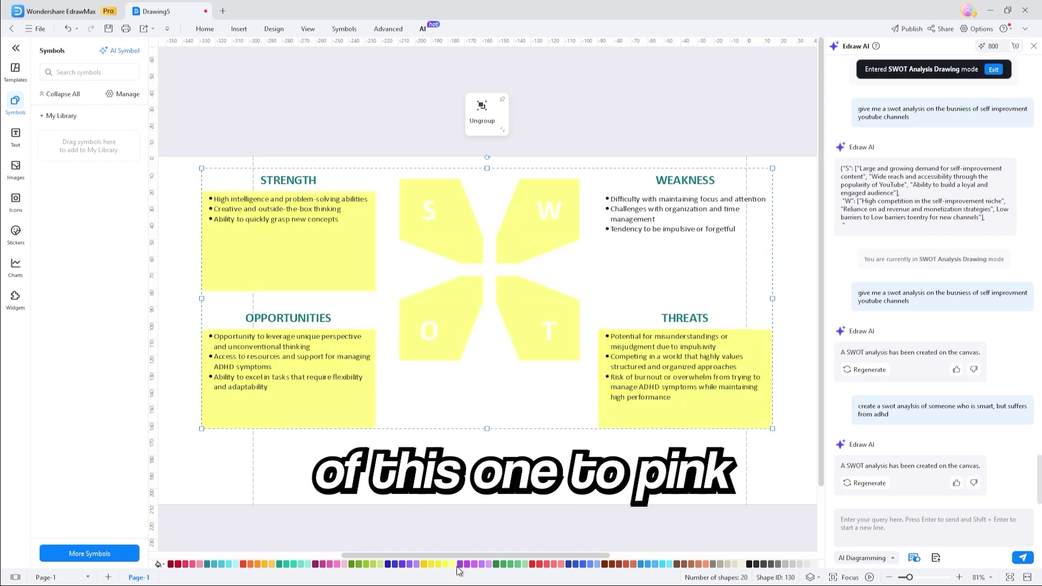
Deselect the ADHD SWOT diagram now that its boxes are purple
left_click(582, 109)
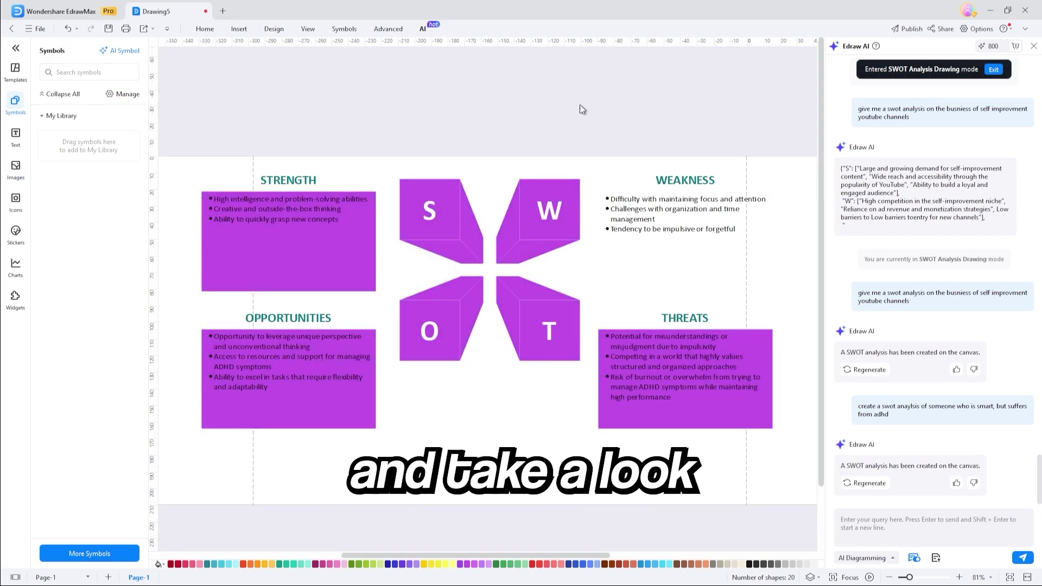